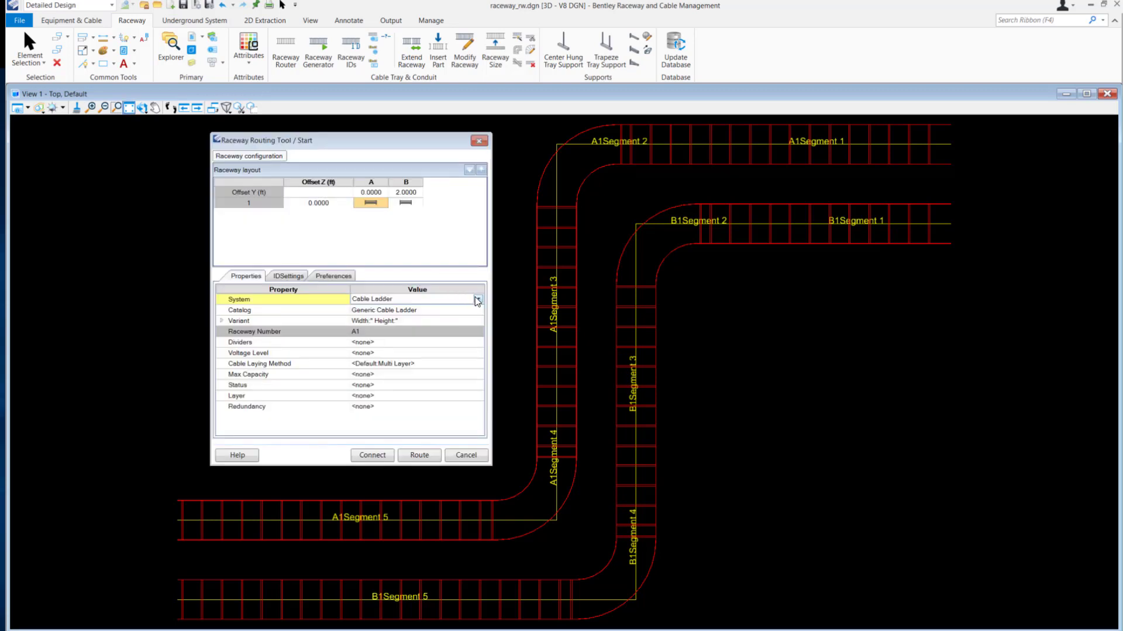
Preview the raceway system list, routing settings and ID label attributes, then return to Recent Files
{"action": "left_click", "coordinate": [477, 300]}
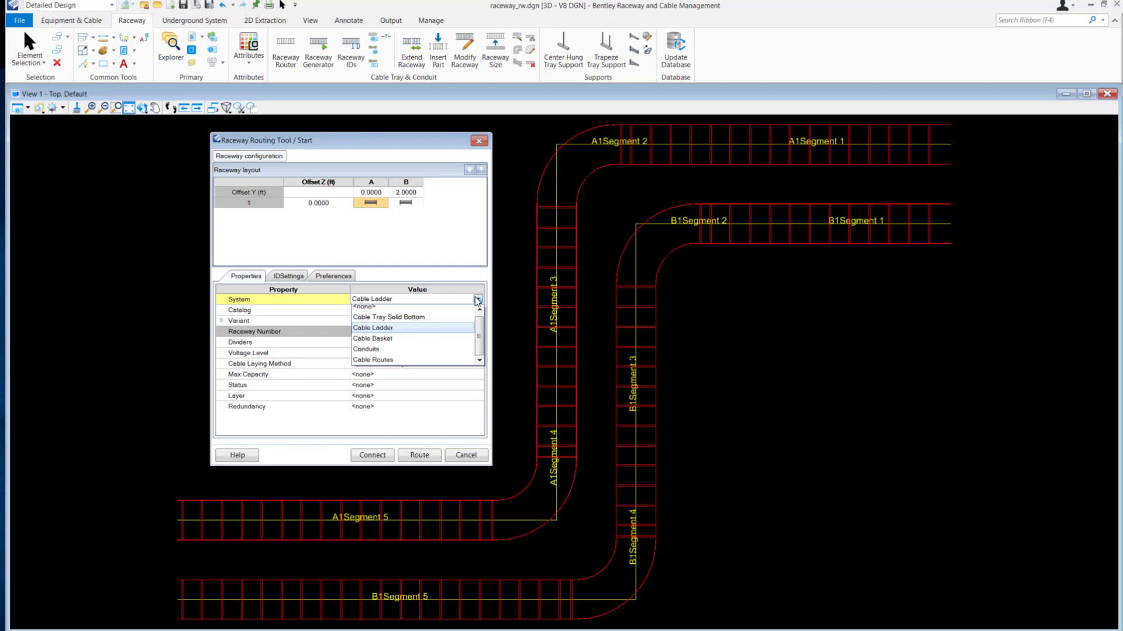
{"action": "left_click", "coordinate": [477, 300]}
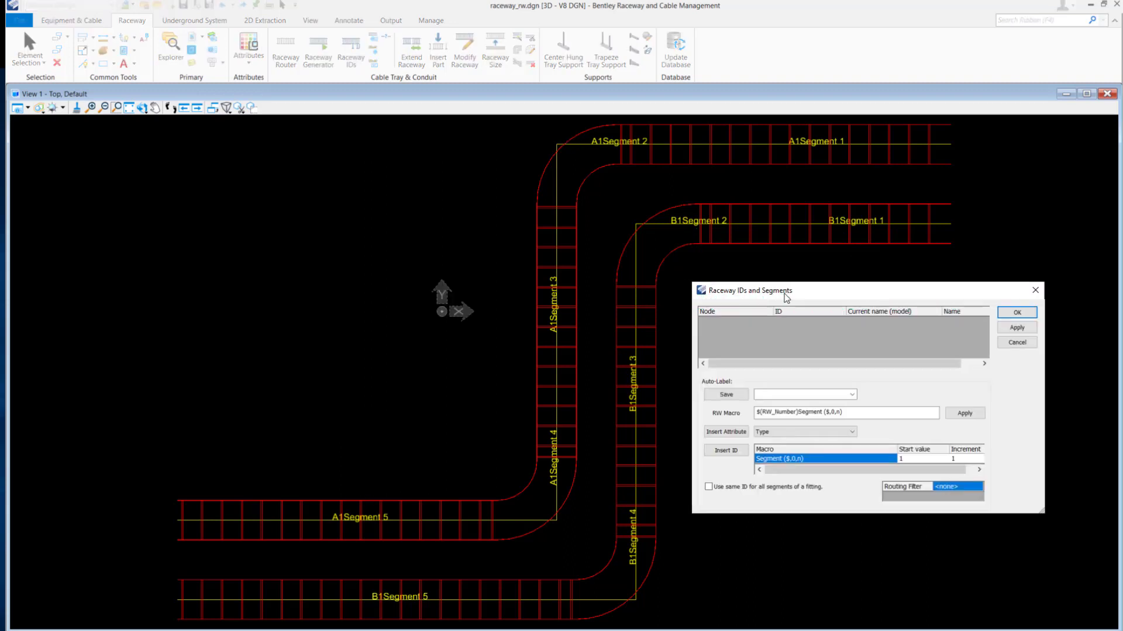
{"action": "left_click", "coordinate": [852, 432]}
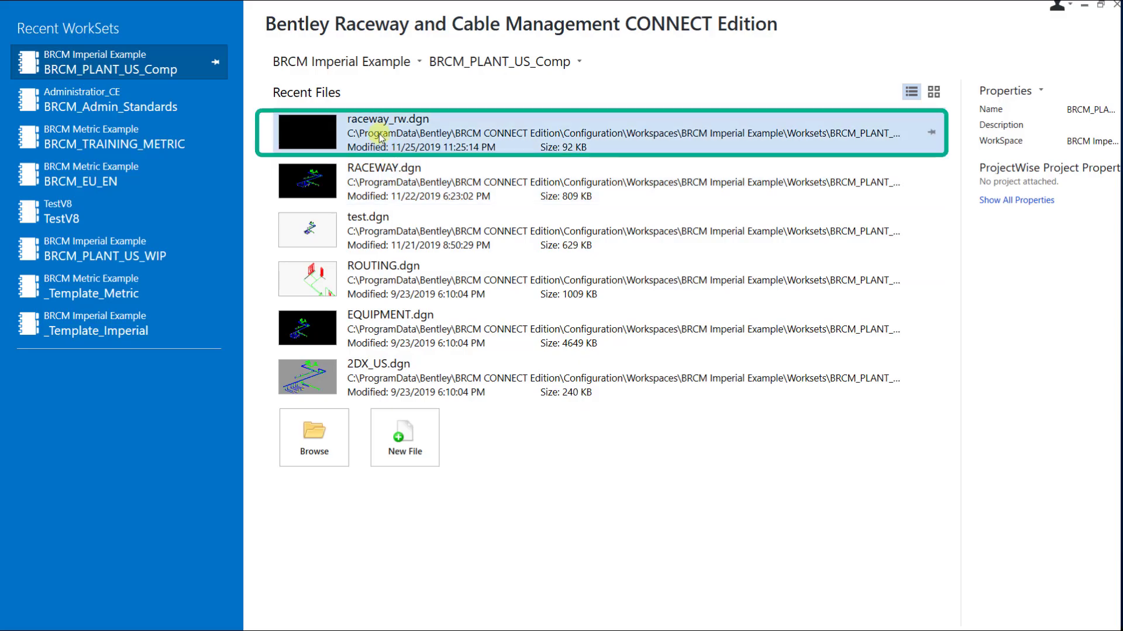
Open raceway_rw.dgn from Recent Files and launch the Raceway Router
{"action": "left_click", "coordinate": [379, 135]}
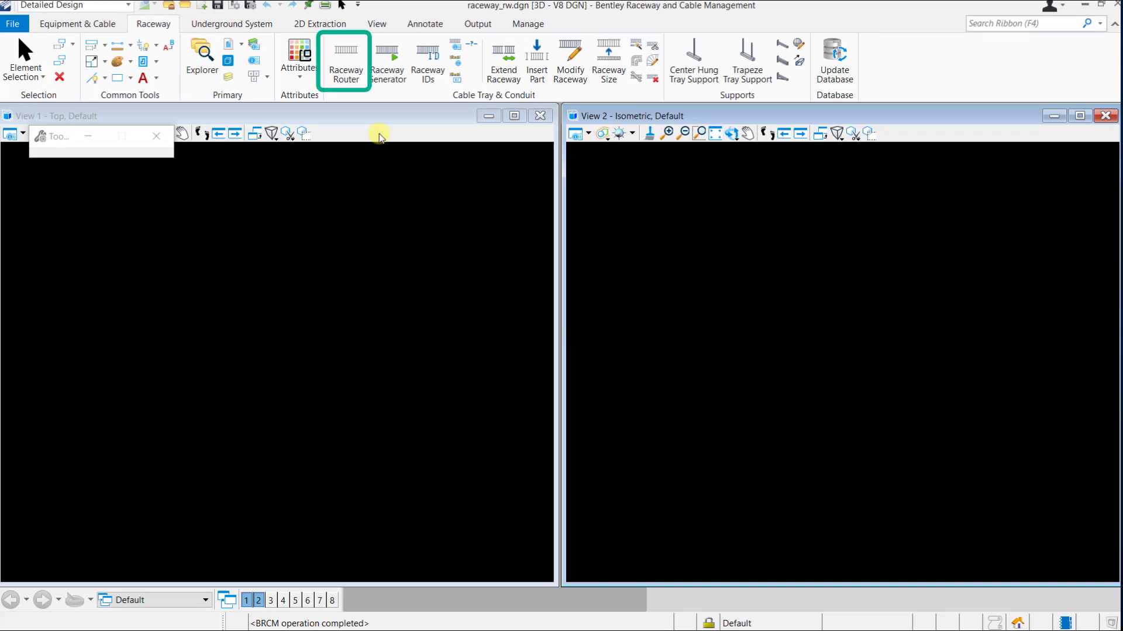
{"action": "left_click", "coordinate": [346, 62]}
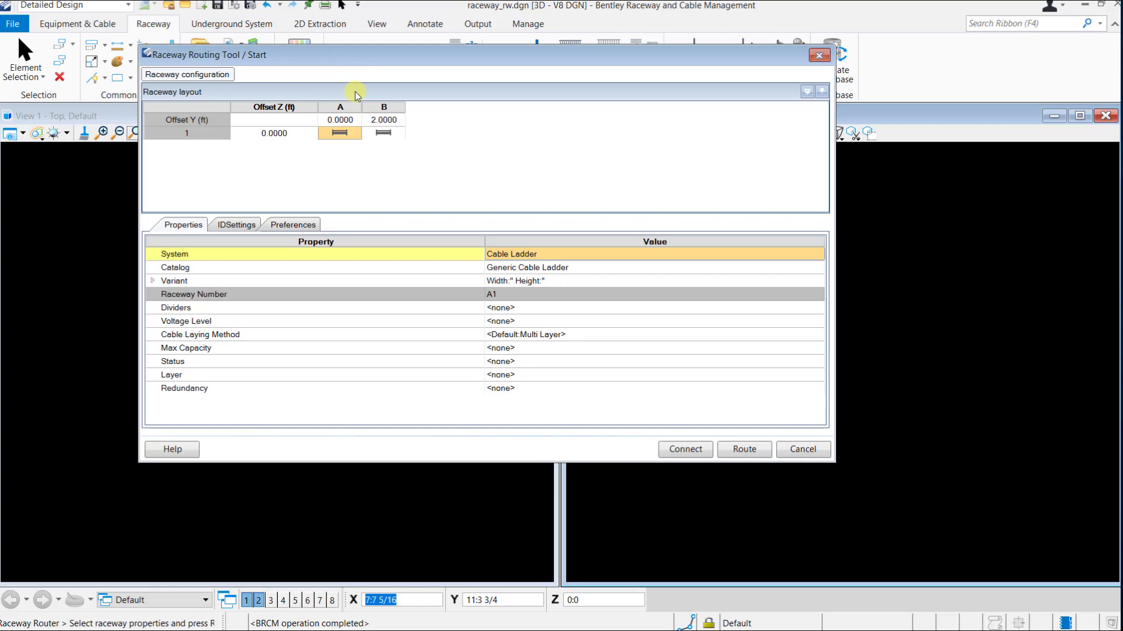
Set the raceway configuration grid to 1 row by 2 columns
{"action": "left_click", "coordinate": [216, 76]}
{"action": "left_click", "coordinate": [916, 110]}
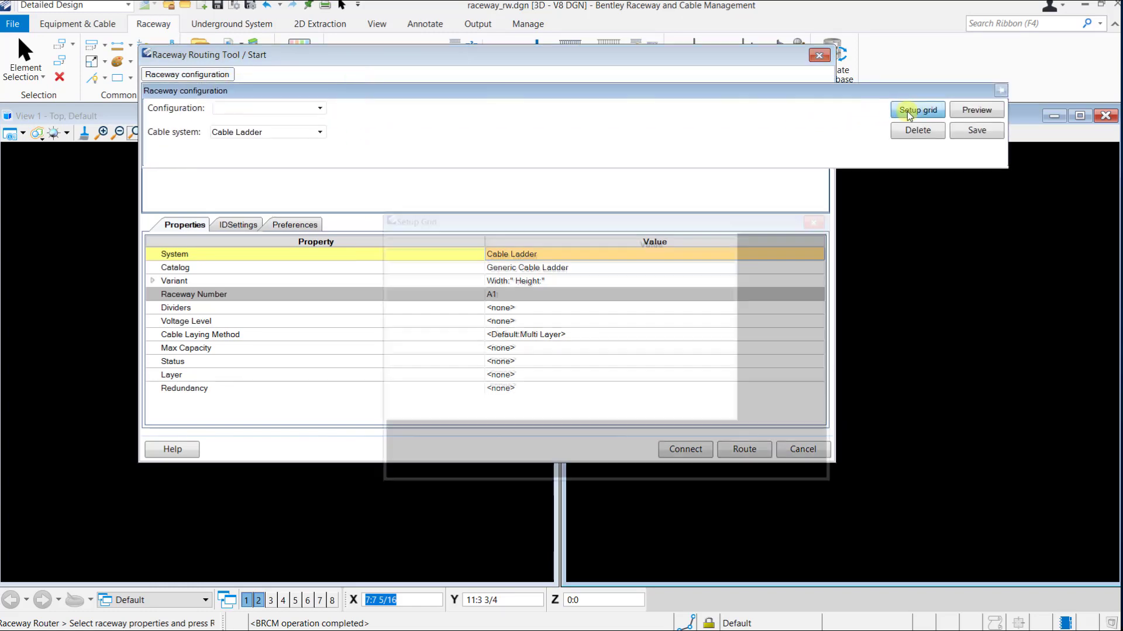
{"action": "left_click", "coordinate": [621, 251]}
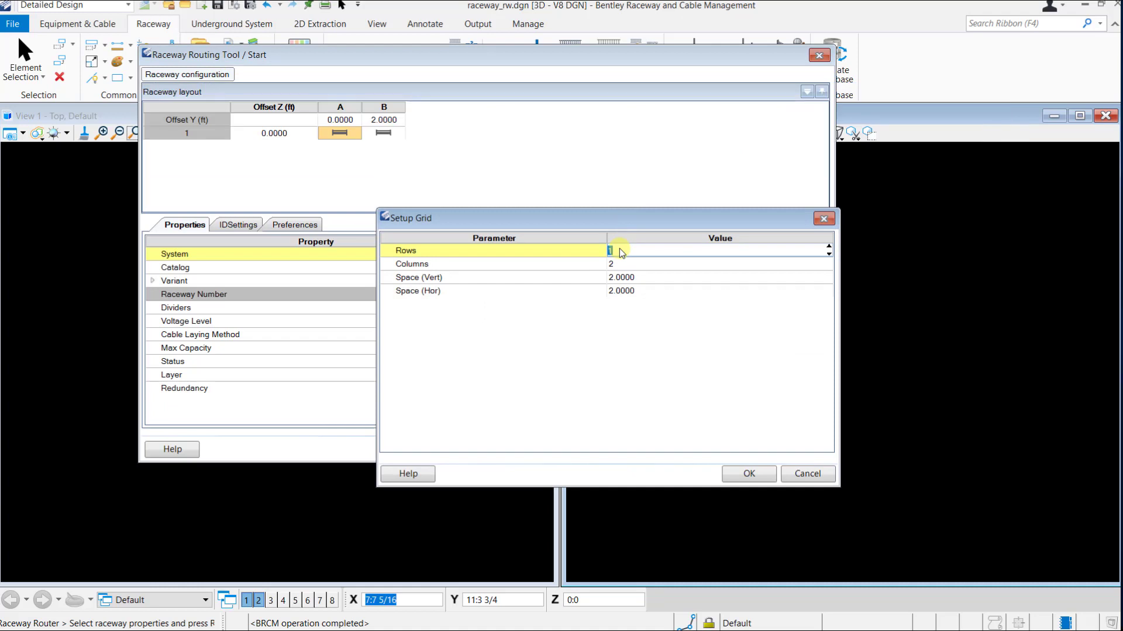
{"action": "left_click", "coordinate": [625, 265]}
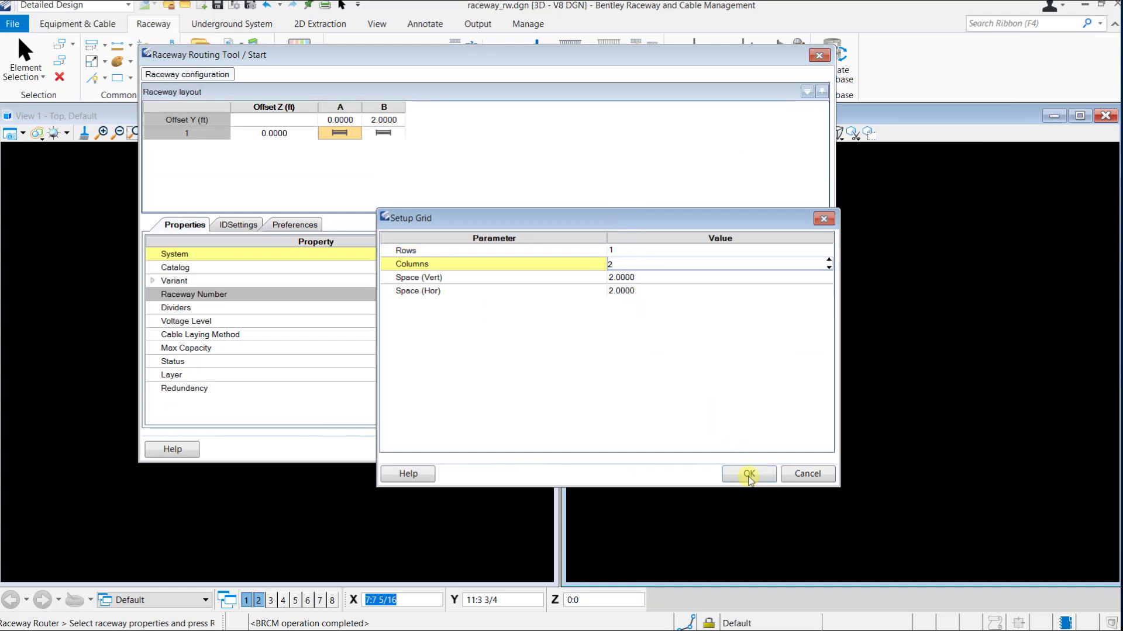
{"action": "left_click", "coordinate": [747, 472]}
Assign the Cable Ladder system and Generic Cable Ladder catalog, then select raceway B
{"action": "left_click", "coordinate": [534, 255]}
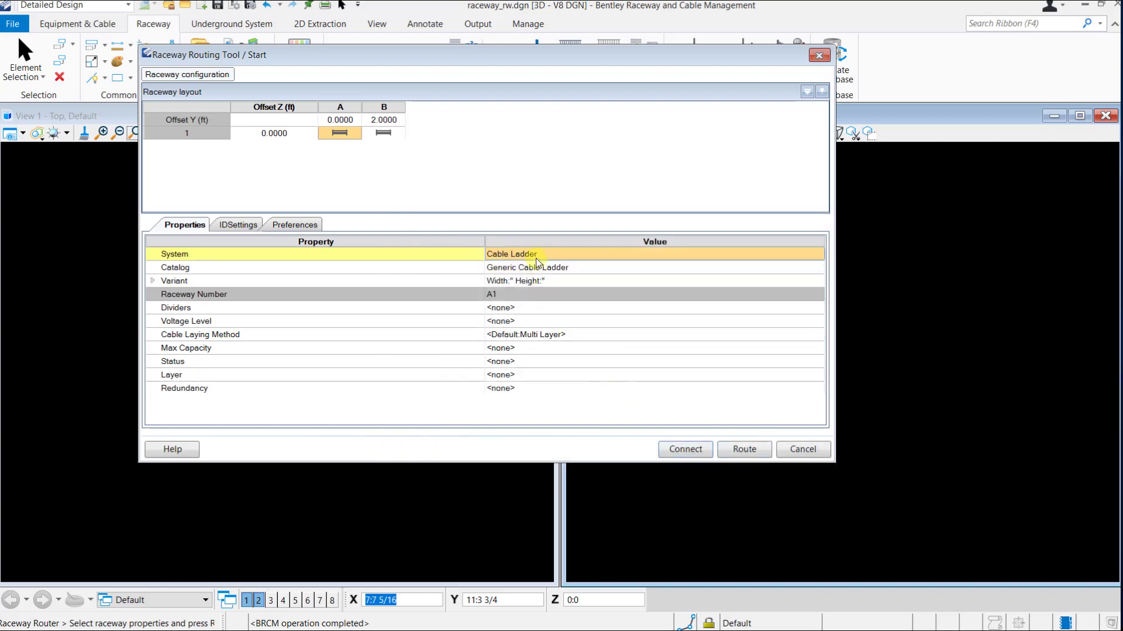
{"action": "left_click", "coordinate": [535, 256]}
{"action": "left_click", "coordinate": [535, 294]}
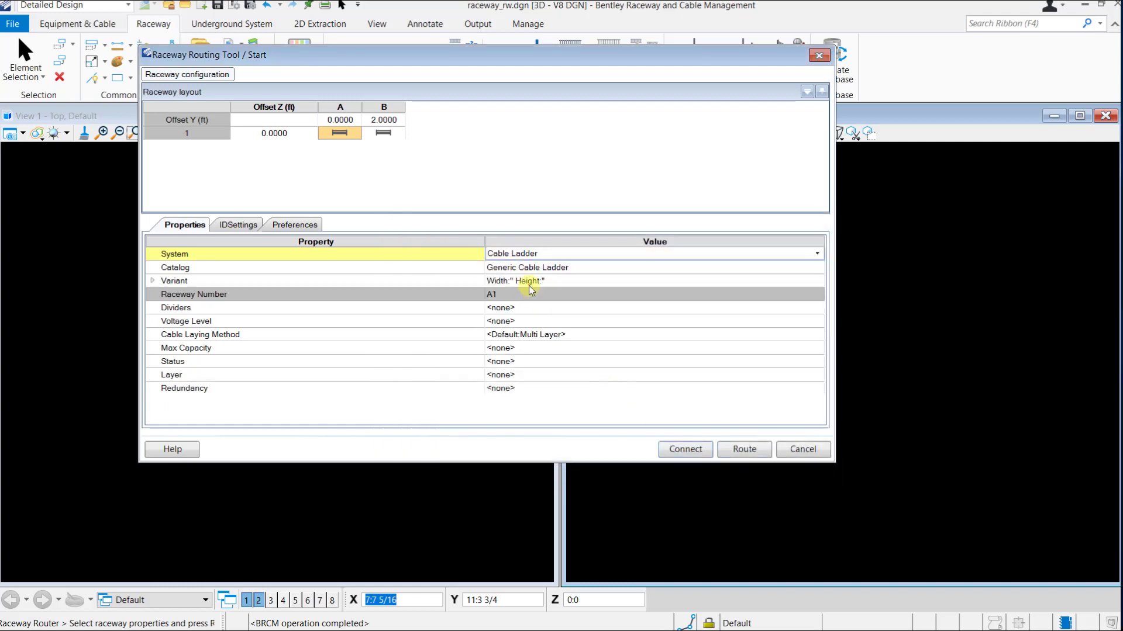
{"action": "left_click", "coordinate": [531, 268]}
{"action": "left_click", "coordinate": [530, 281]}
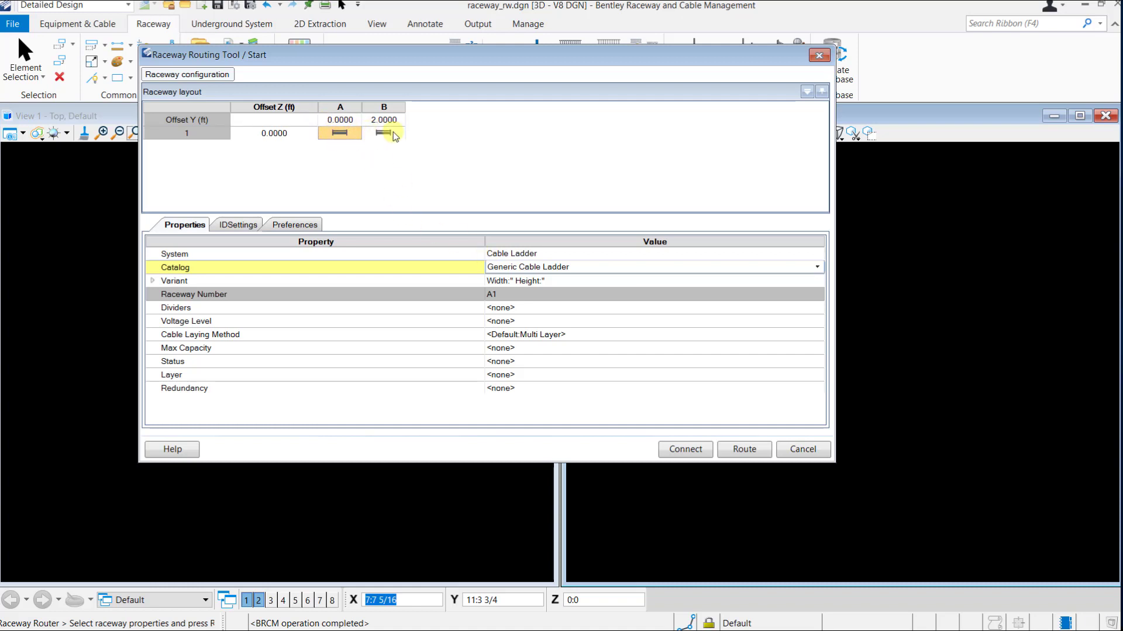
{"action": "left_click", "coordinate": [490, 294]}
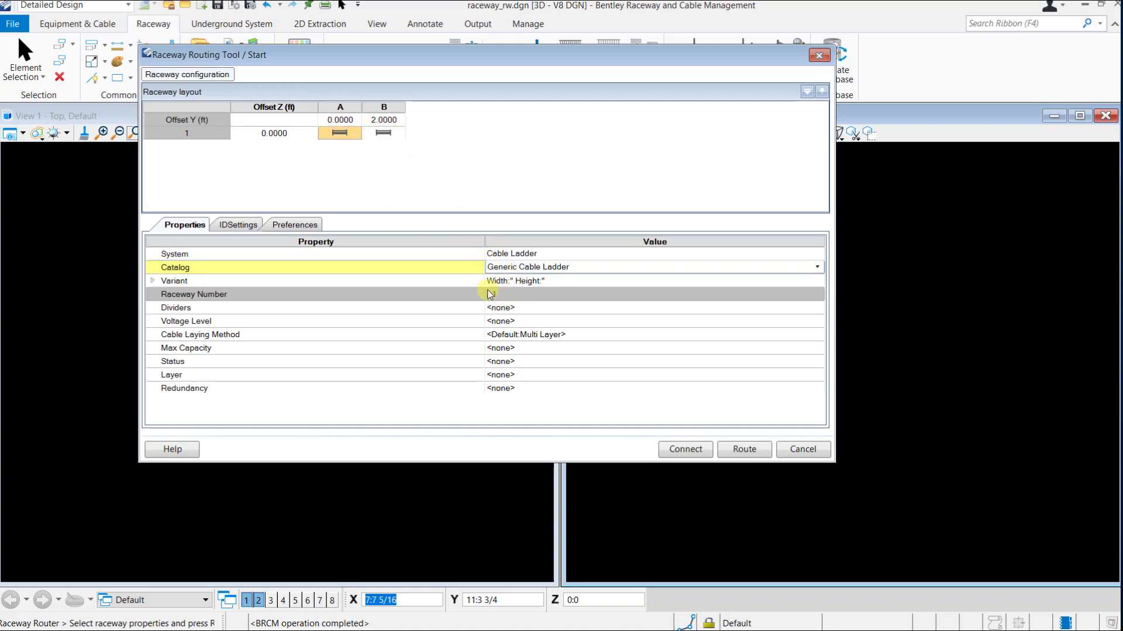
{"action": "left_click", "coordinate": [383, 134]}
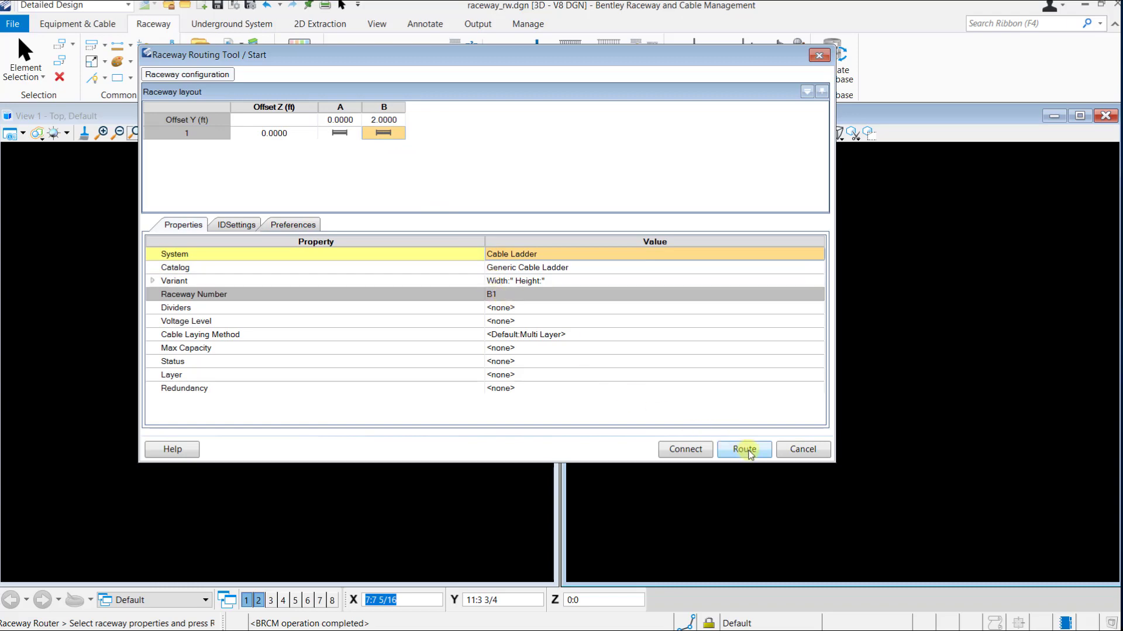
Route both ladders from a start point rightward, up, then right along the top
{"action": "left_click", "coordinate": [745, 449]}
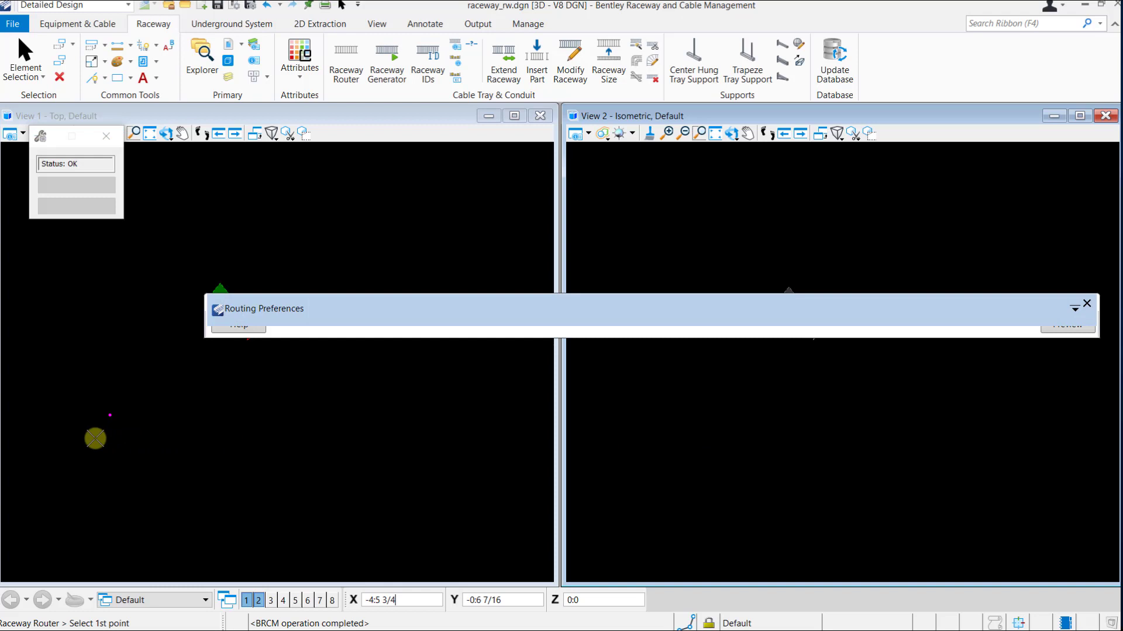
{"action": "left_click", "coordinate": [76, 441]}
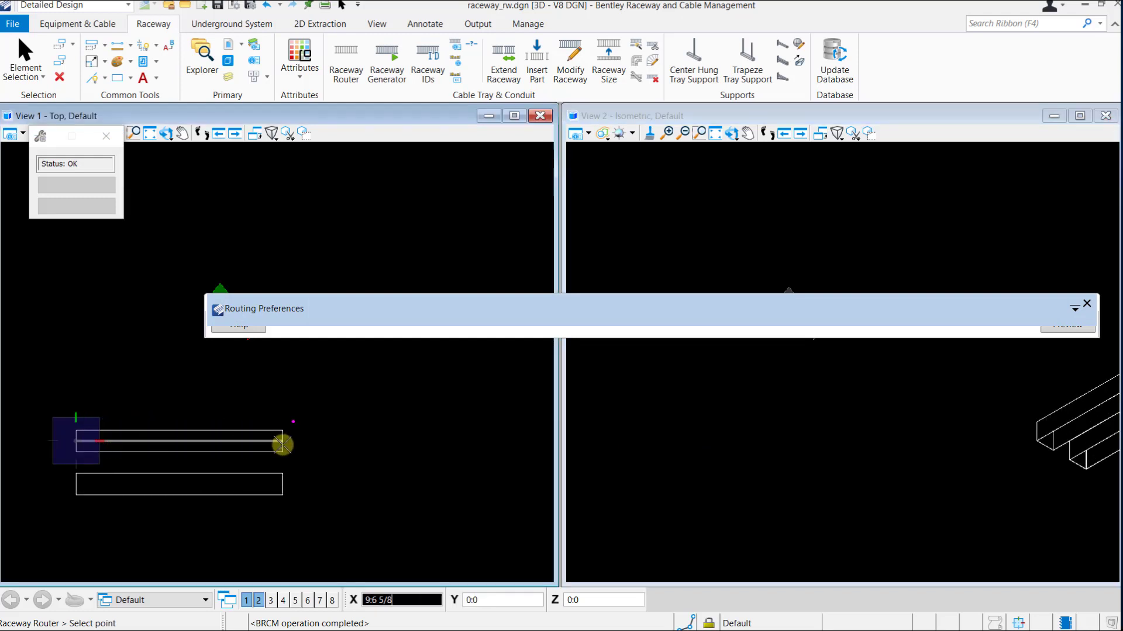
{"action": "left_click", "coordinate": [283, 443]}
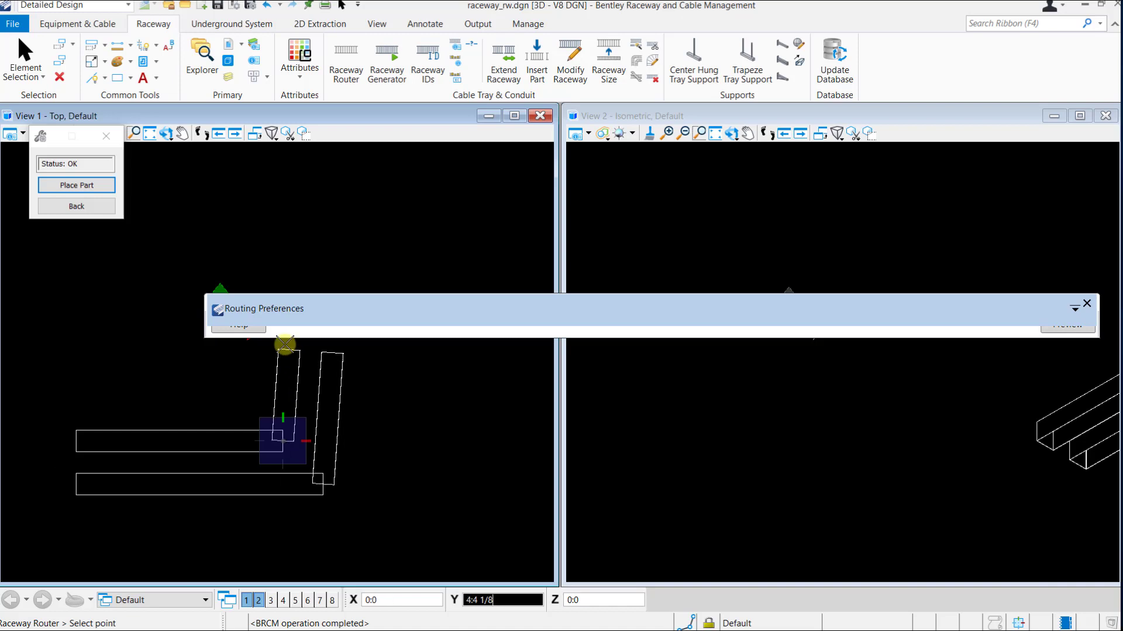
{"action": "mouse_move", "coordinate": [279, 311]}
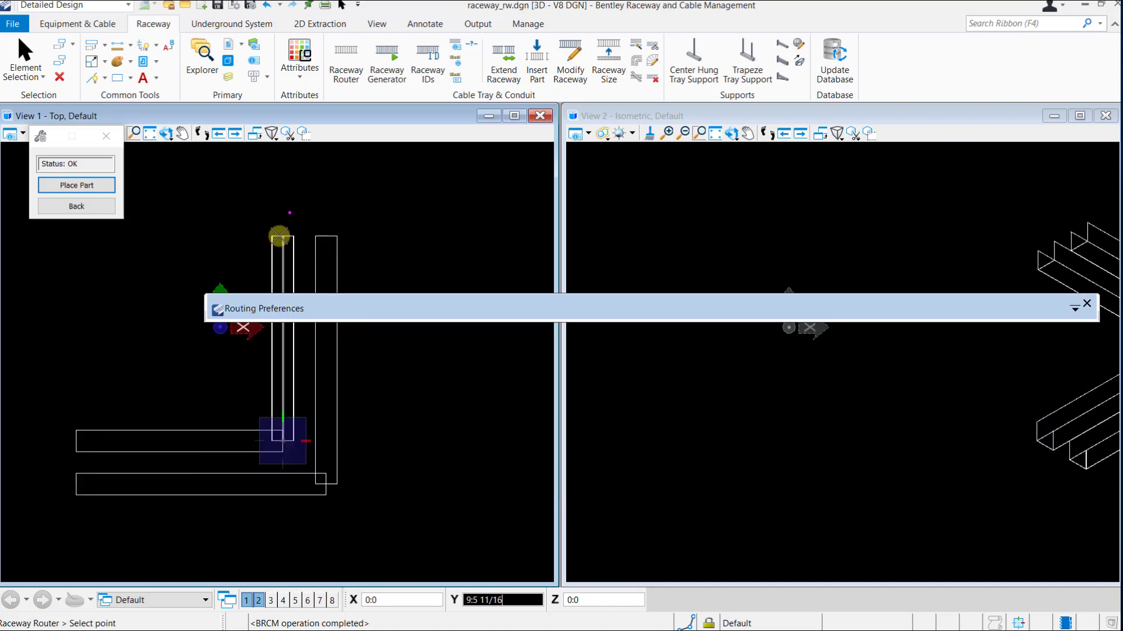
{"action": "left_click", "coordinate": [280, 236]}
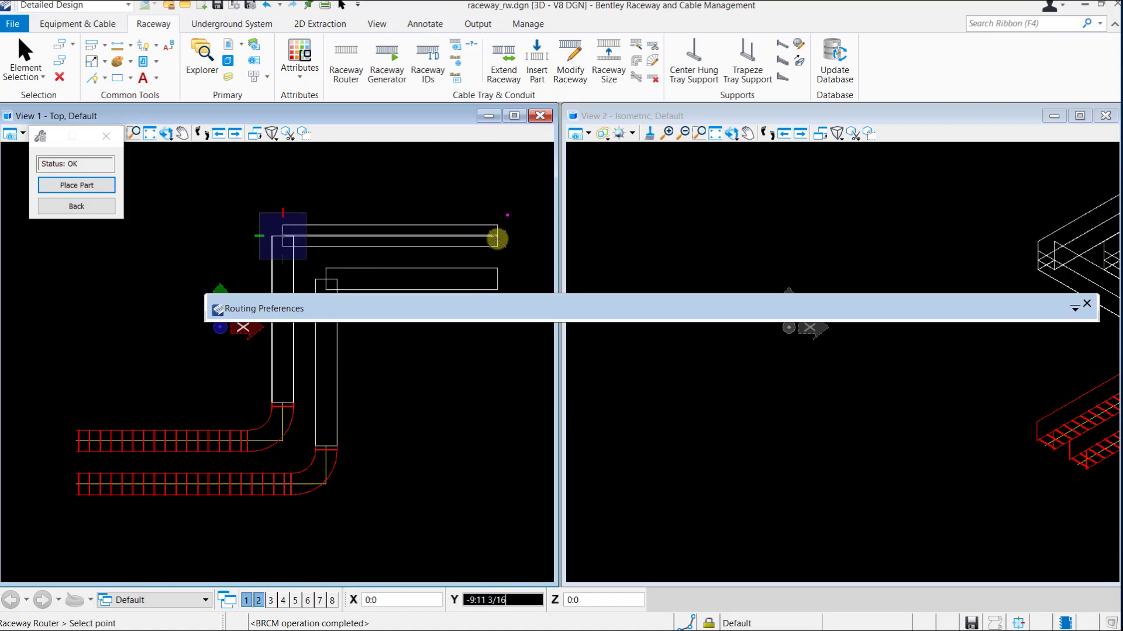
{"action": "left_click", "coordinate": [497, 239]}
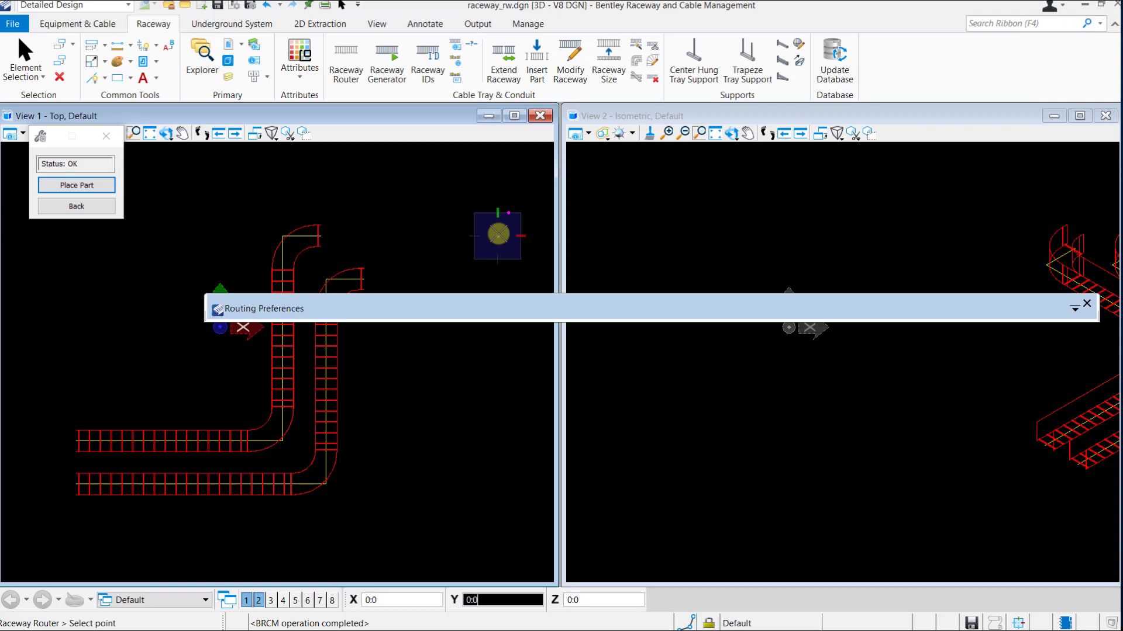
{"action": "right_click", "coordinate": [503, 208]}
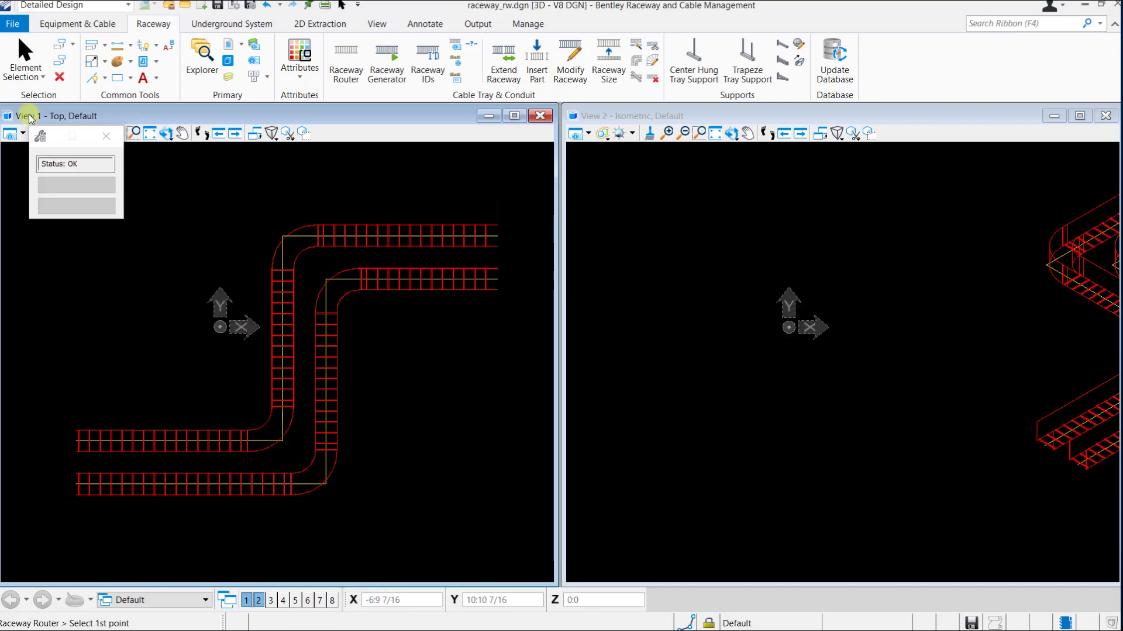
{"action": "left_click", "coordinate": [26, 59]}
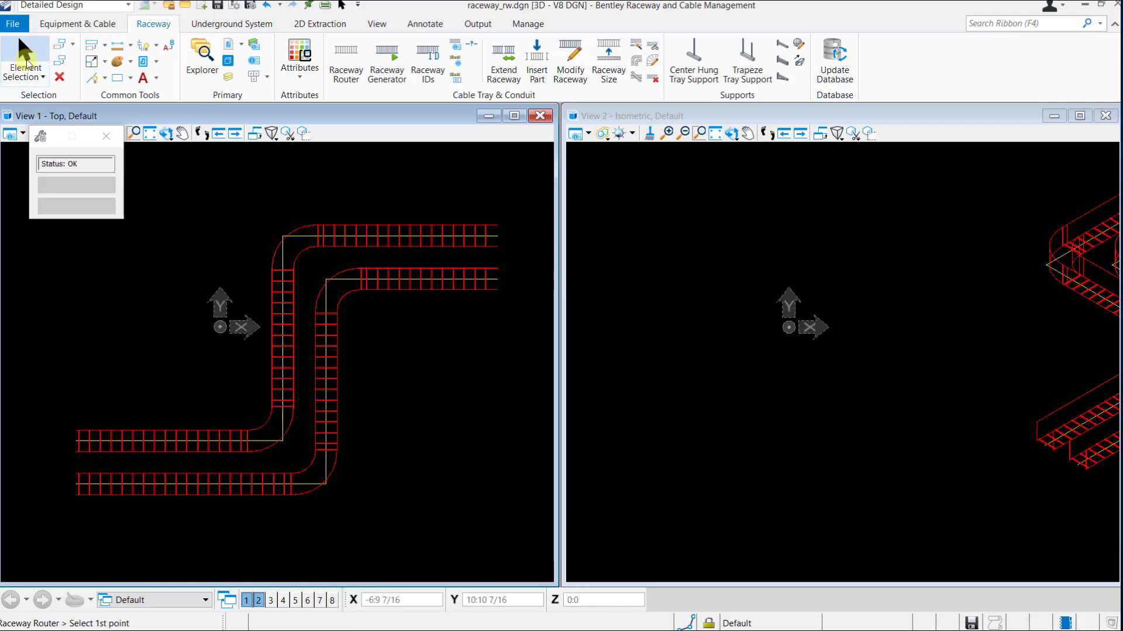
Open Raceway IDs and add the outer raceway's segments by selecting it
{"action": "left_click", "coordinate": [428, 59]}
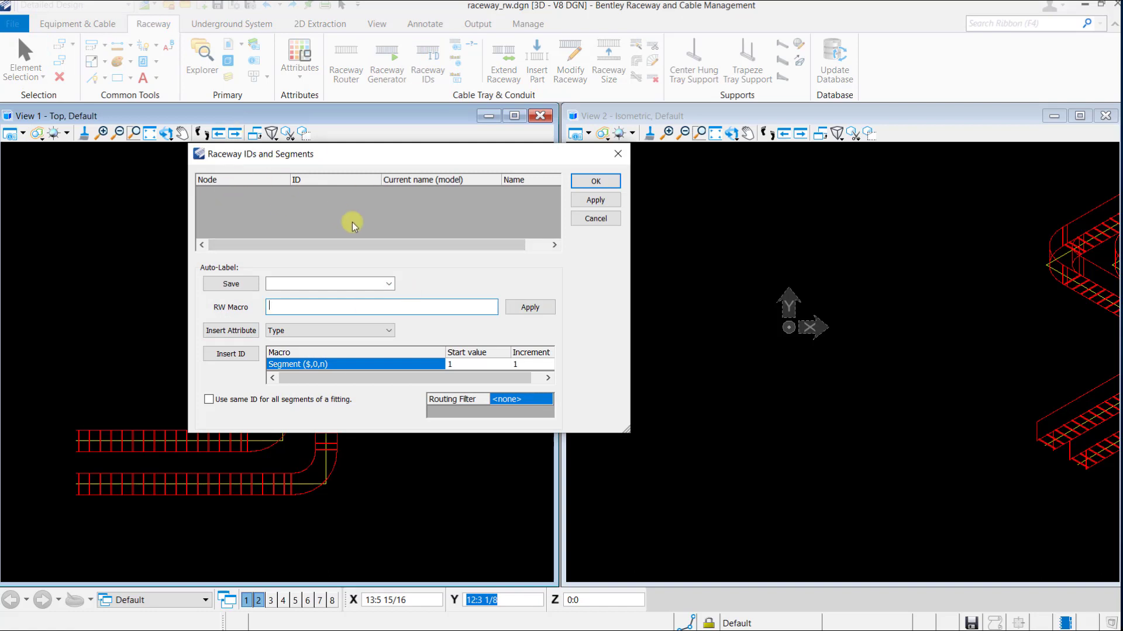
{"action": "right_click", "coordinate": [365, 204]}
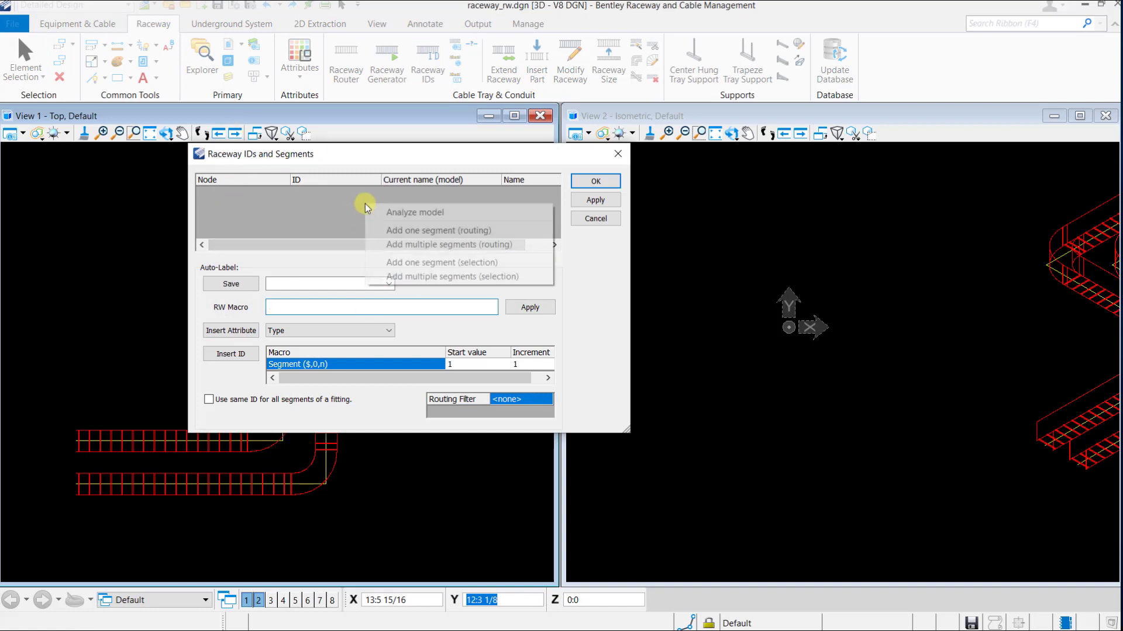
{"action": "left_click", "coordinate": [392, 278]}
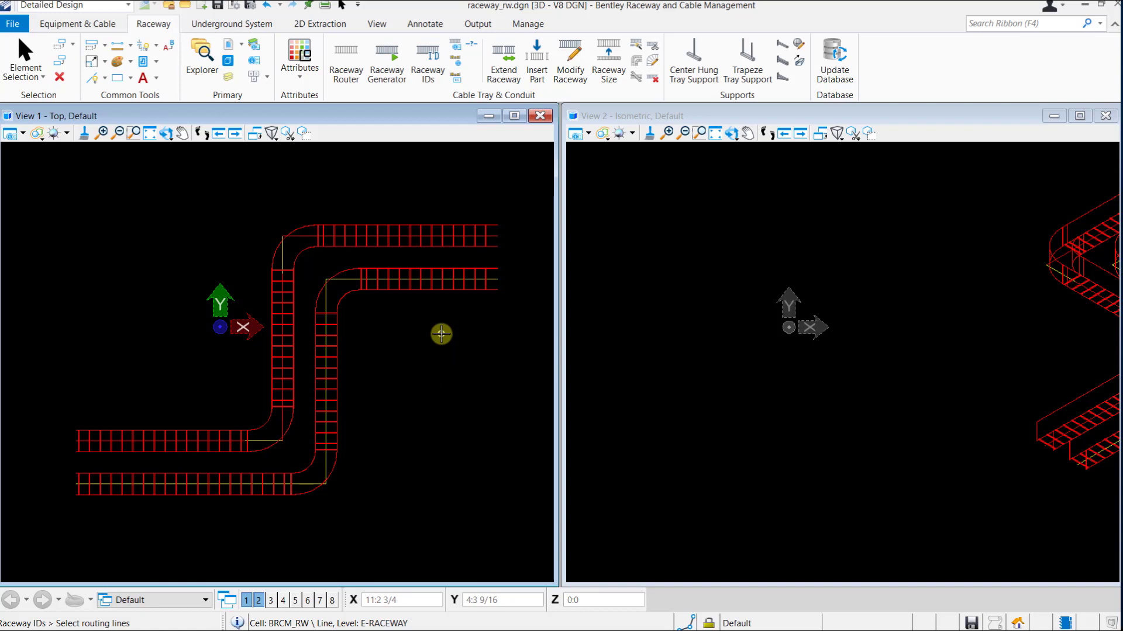
{"action": "left_click", "coordinate": [429, 188]}
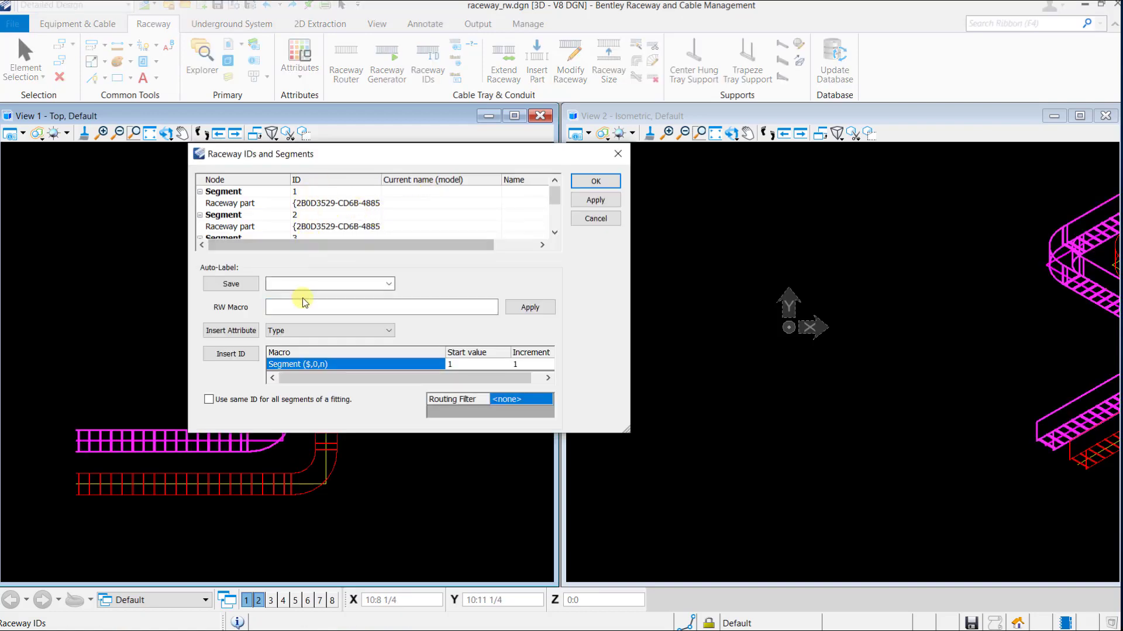
Build the label pattern from the Position attribute followed by the segment counter
{"action": "left_click", "coordinate": [296, 331]}
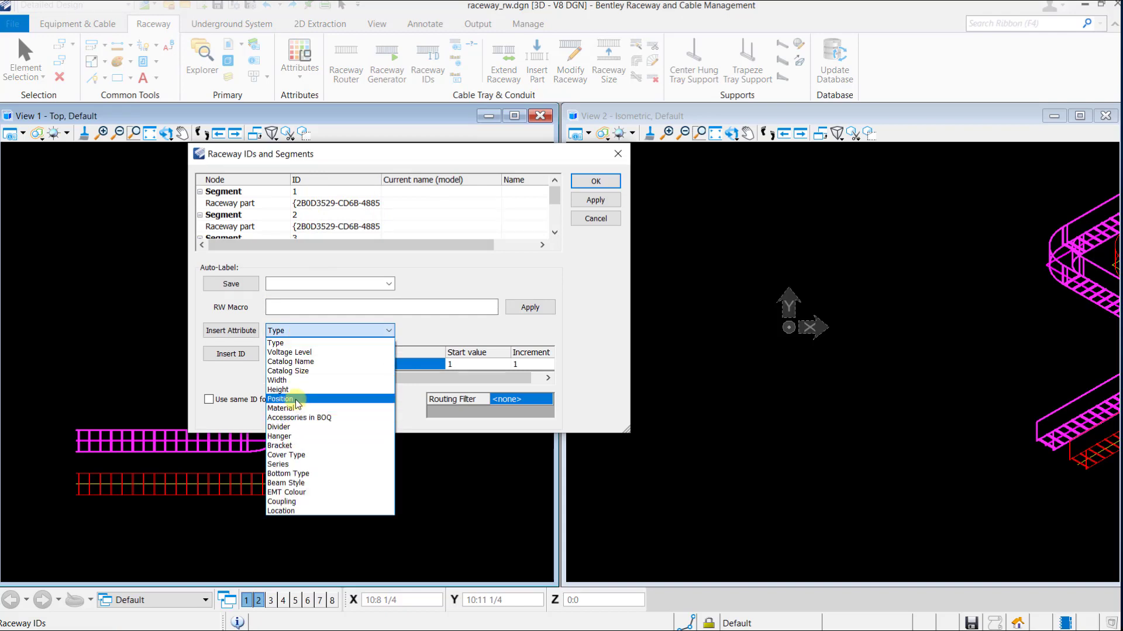
{"action": "left_click", "coordinate": [297, 400]}
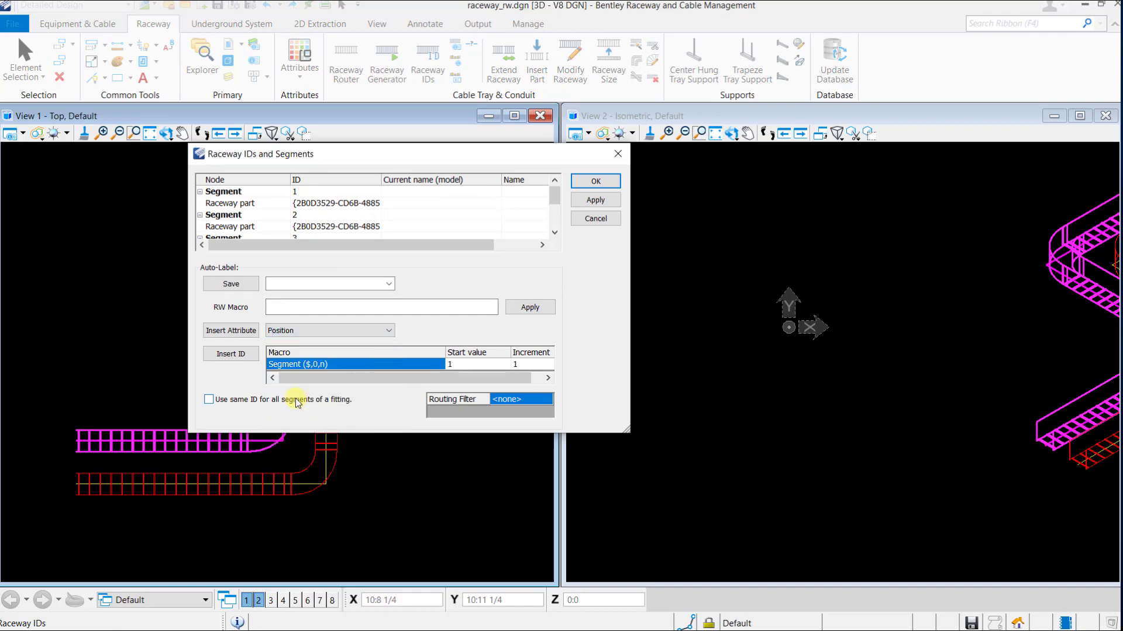
{"action": "left_click", "coordinate": [251, 331]}
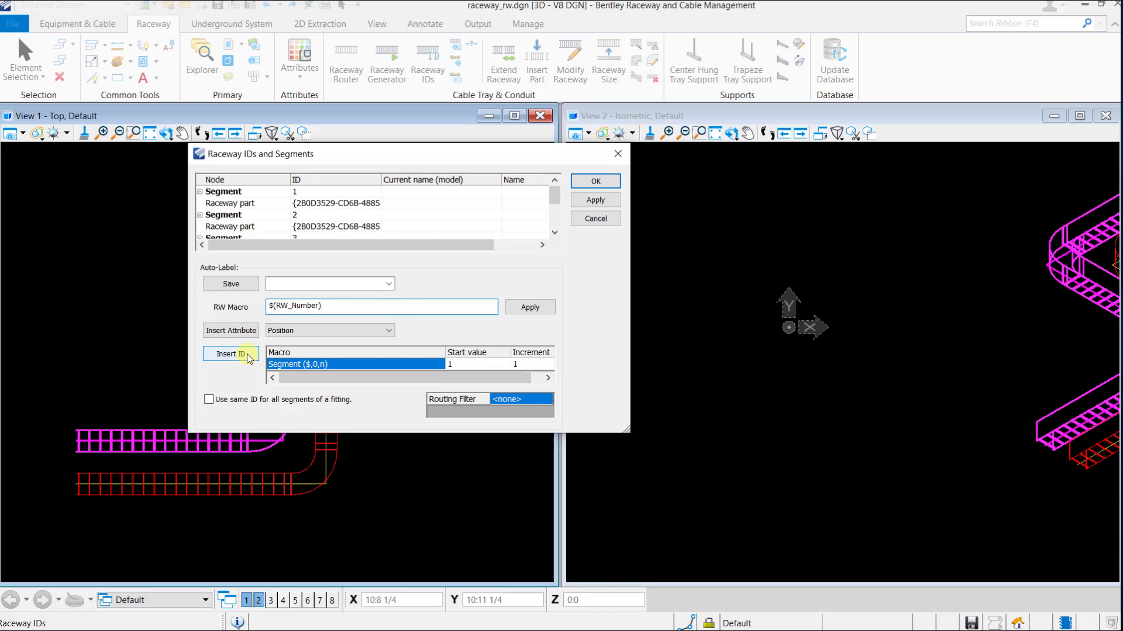
{"action": "left_click", "coordinate": [248, 355]}
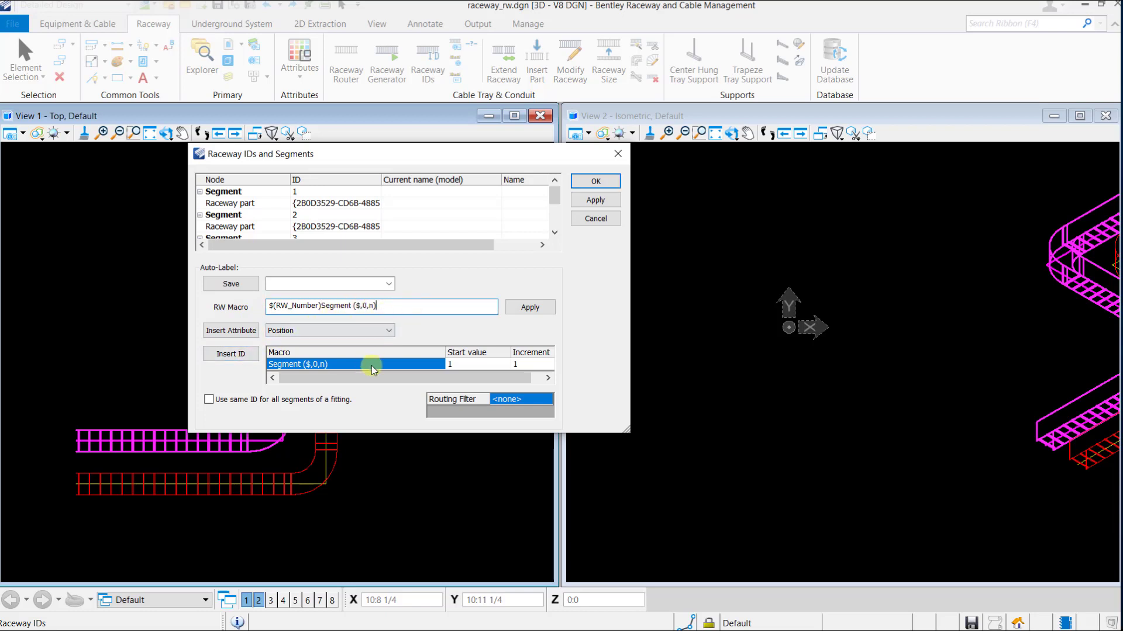
Generate the A1Segment names, apply them to the model and close the dialog
{"action": "left_click", "coordinate": [535, 312]}
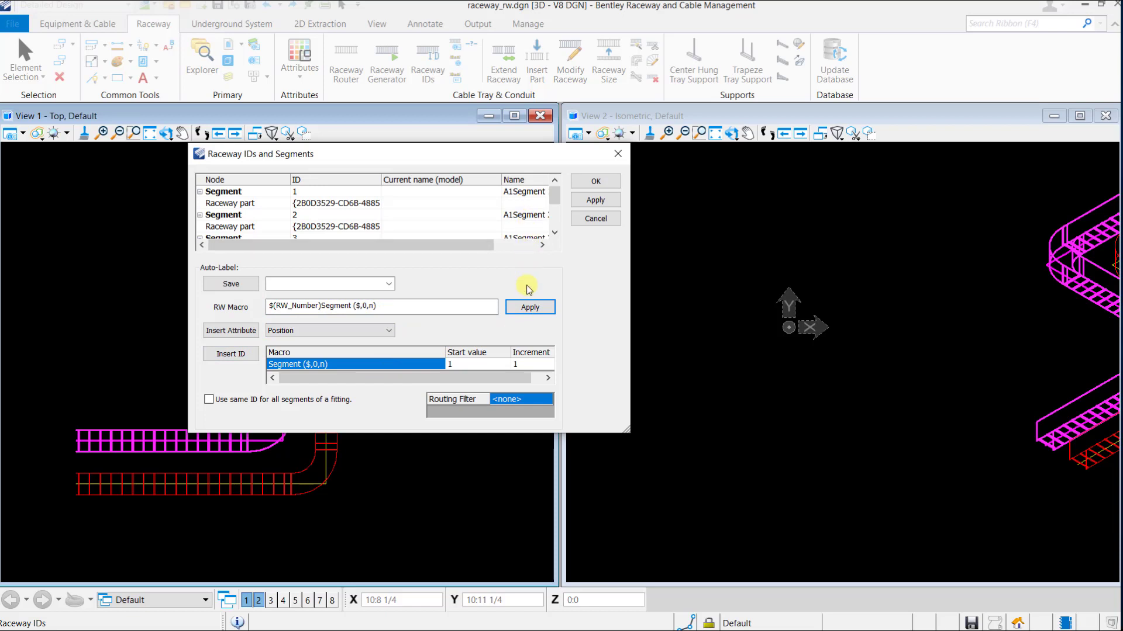
{"action": "left_click", "coordinate": [596, 200]}
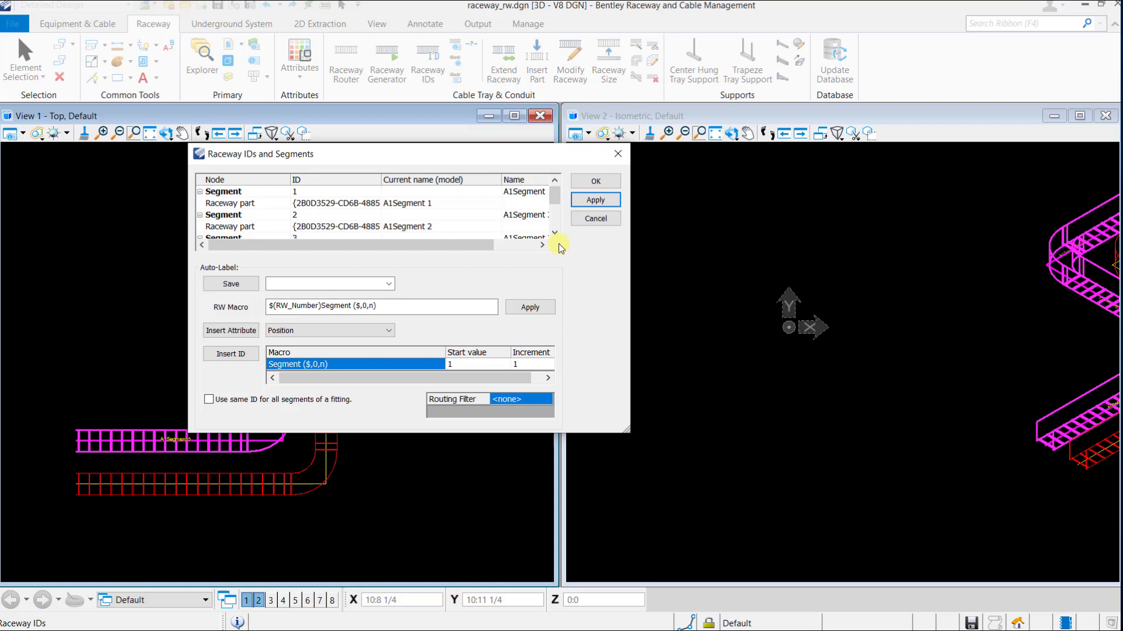
{"action": "left_click", "coordinate": [596, 182]}
{"action": "scroll", "coordinate": [353, 244], "scroll_direction": "up", "scroll_amount": 3}
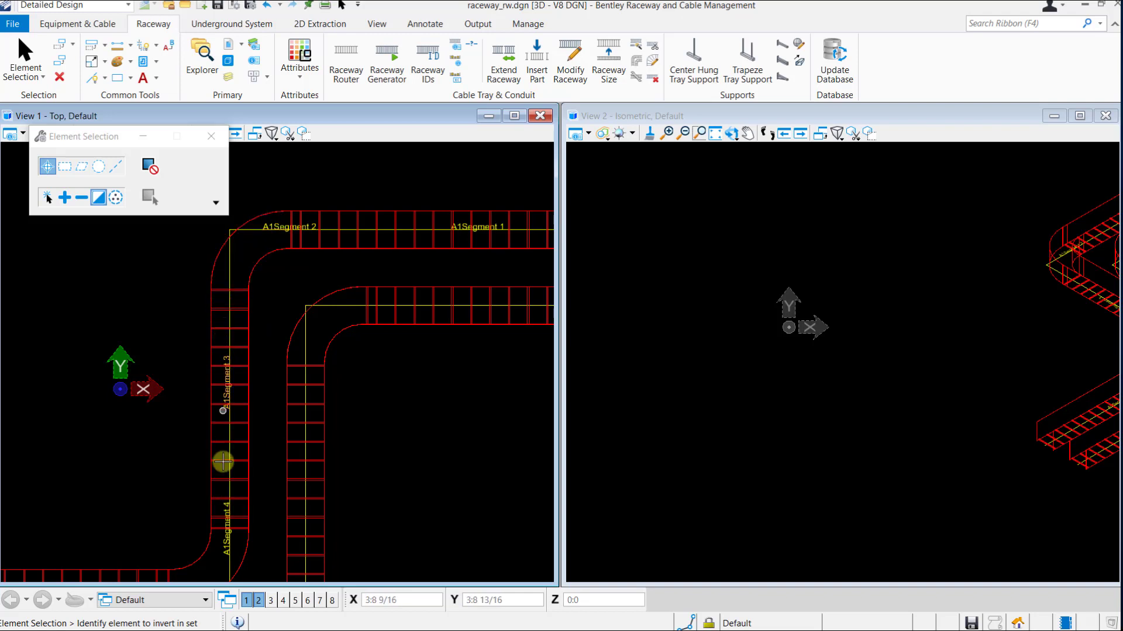
Reopen Raceway IDs and add the inner raceway's segments along its route from start to end
{"action": "key", "text": "Escape"}
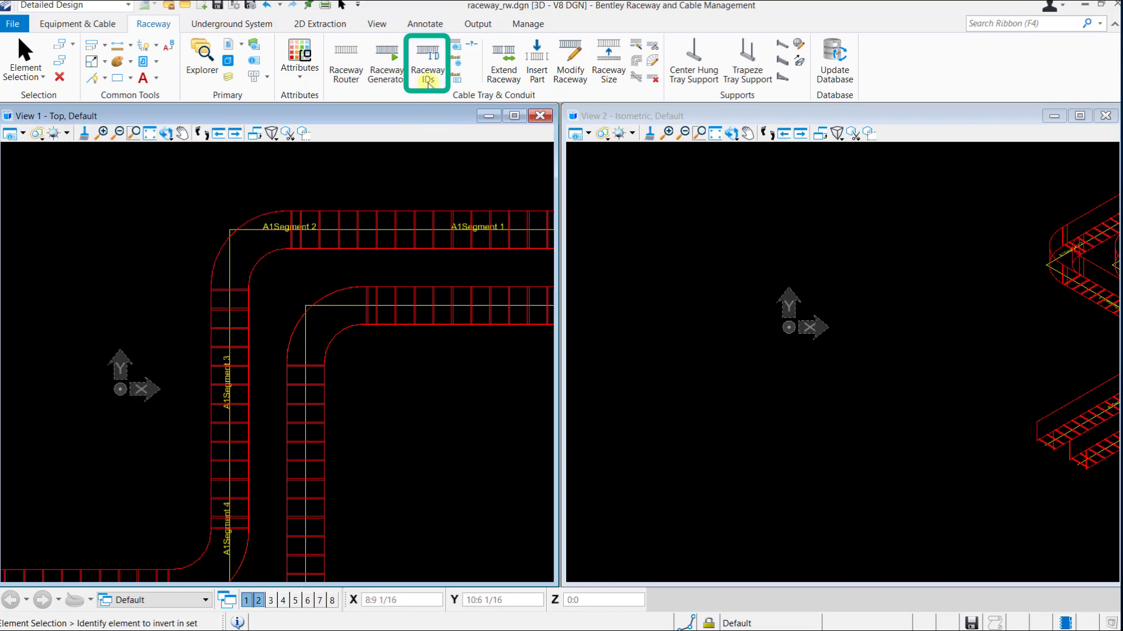
{"action": "left_click", "coordinate": [433, 62]}
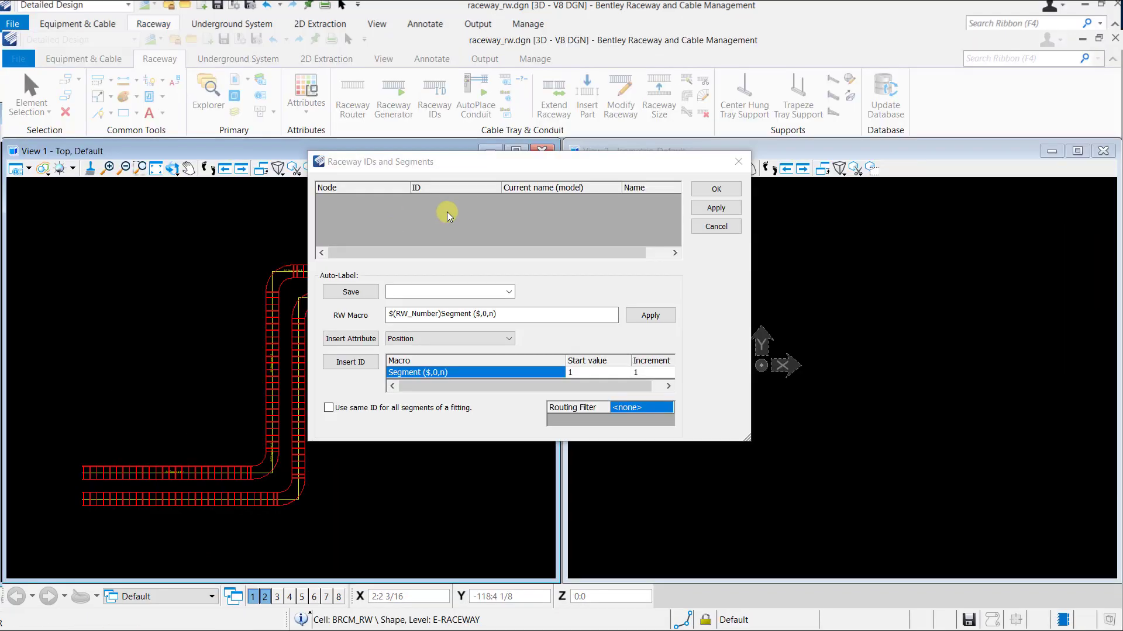
{"action": "right_click", "coordinate": [448, 214]}
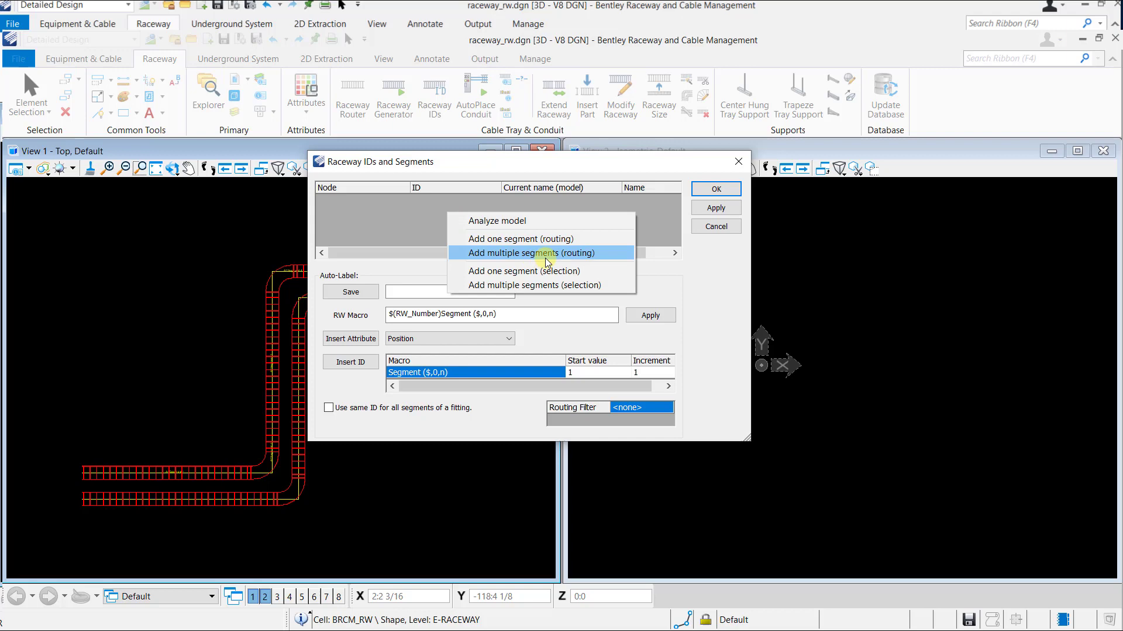
{"action": "left_click", "coordinate": [571, 256]}
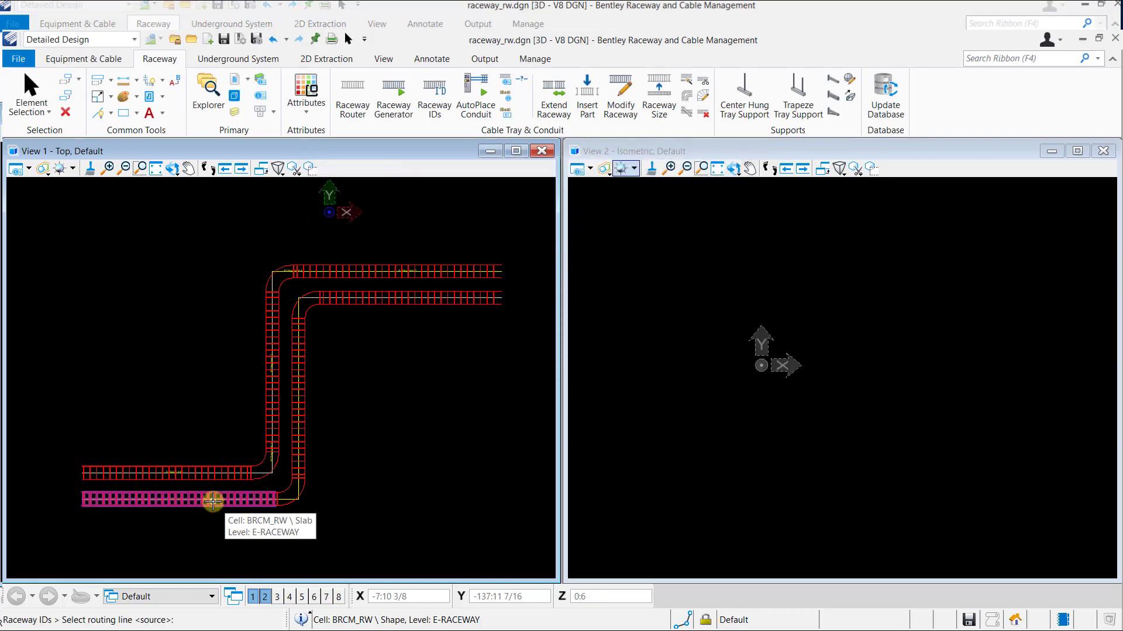
{"action": "left_click", "coordinate": [212, 499]}
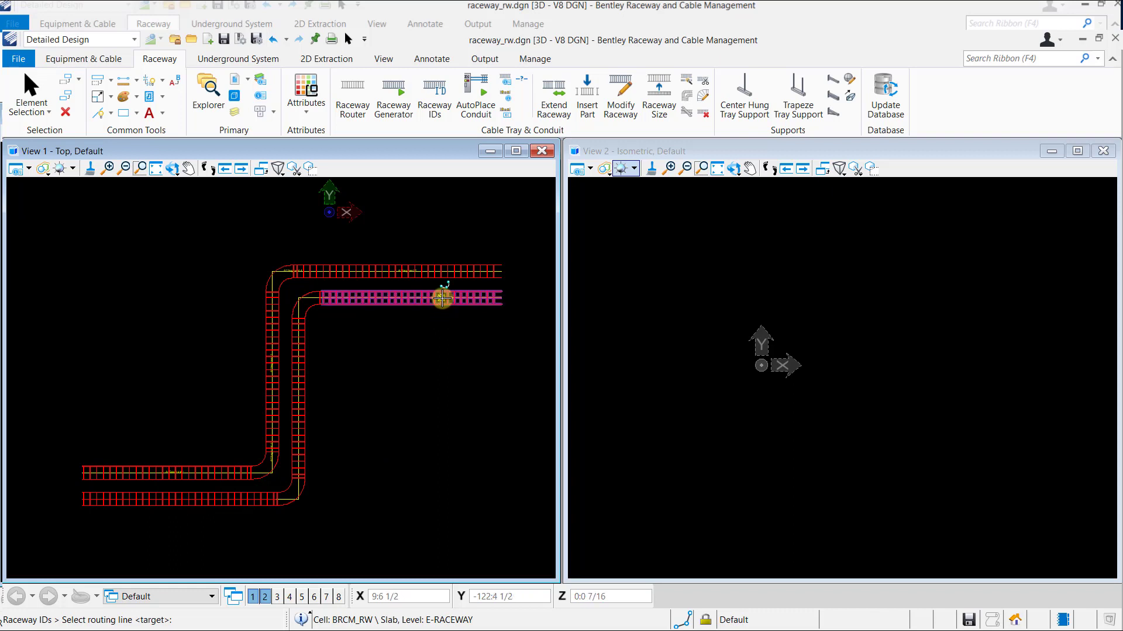
{"action": "left_click", "coordinate": [443, 299]}
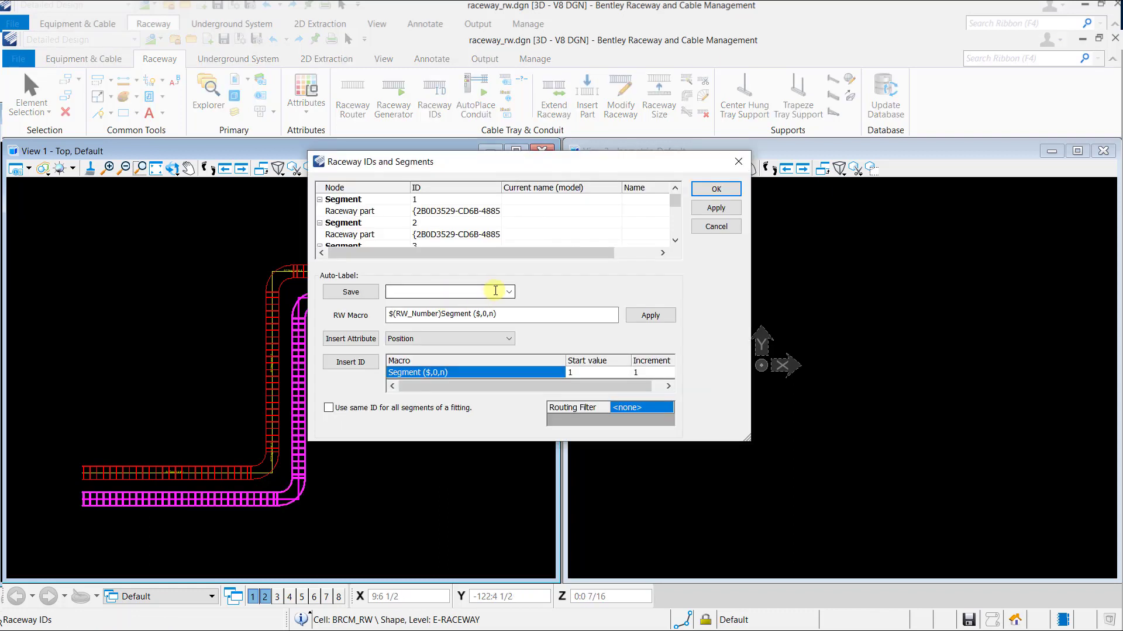
Generate the B1Segment 1–5 names and apply them to the model
{"action": "left_click", "coordinate": [661, 321]}
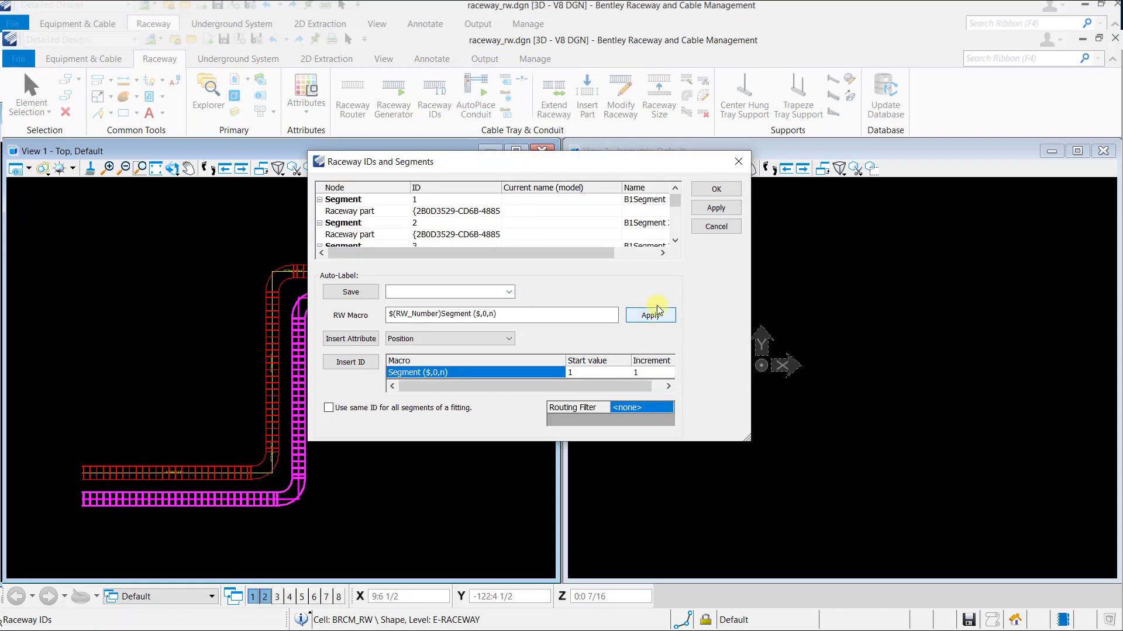
{"action": "left_click", "coordinate": [724, 210]}
{"action": "left_click", "coordinate": [724, 211]}
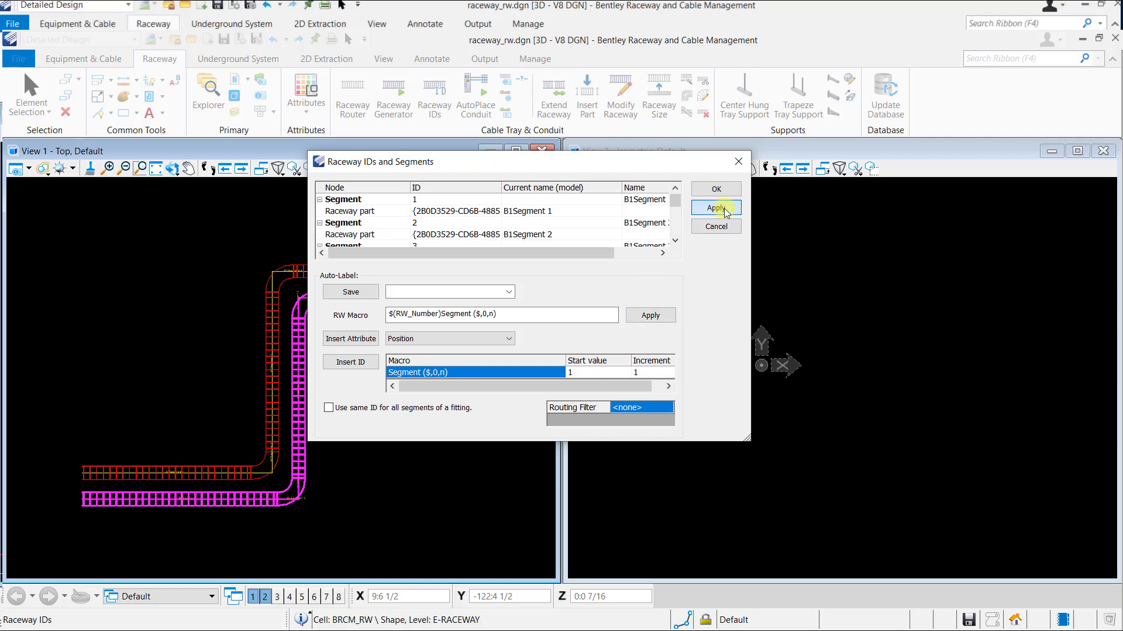